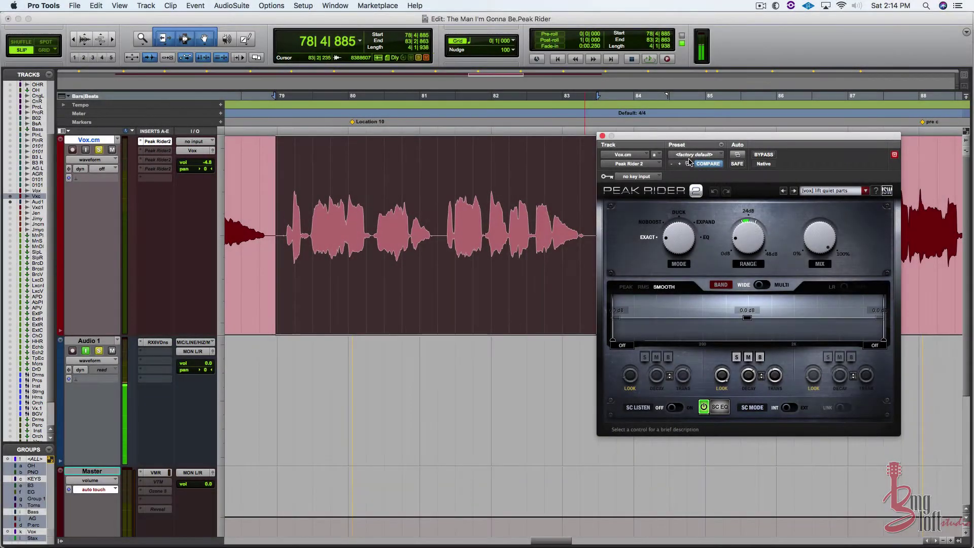
Reposition the Peak Rider 2 window and play the selected vocal phrase to compare the lift quiet parts preset bypassed and active.
drag(681, 136, 689, 135)
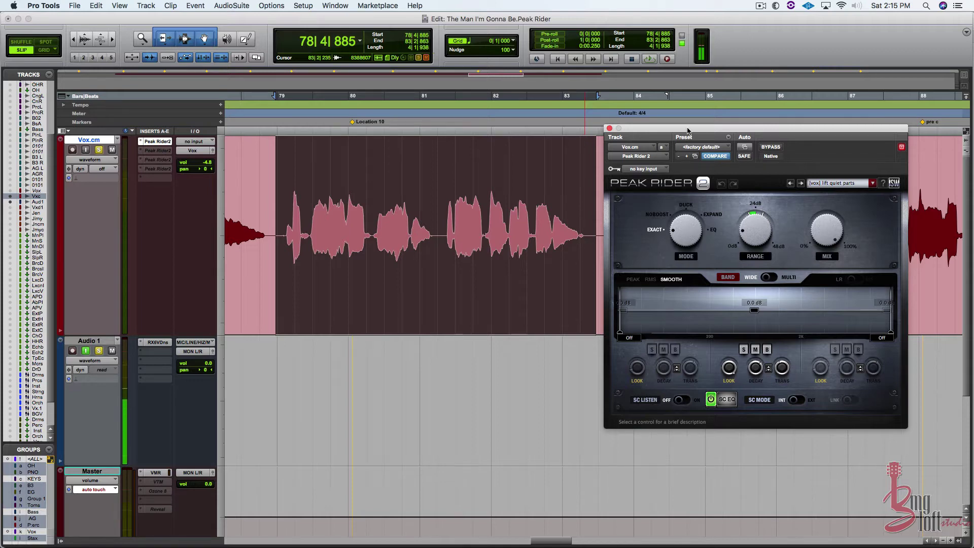
drag(688, 129, 685, 120)
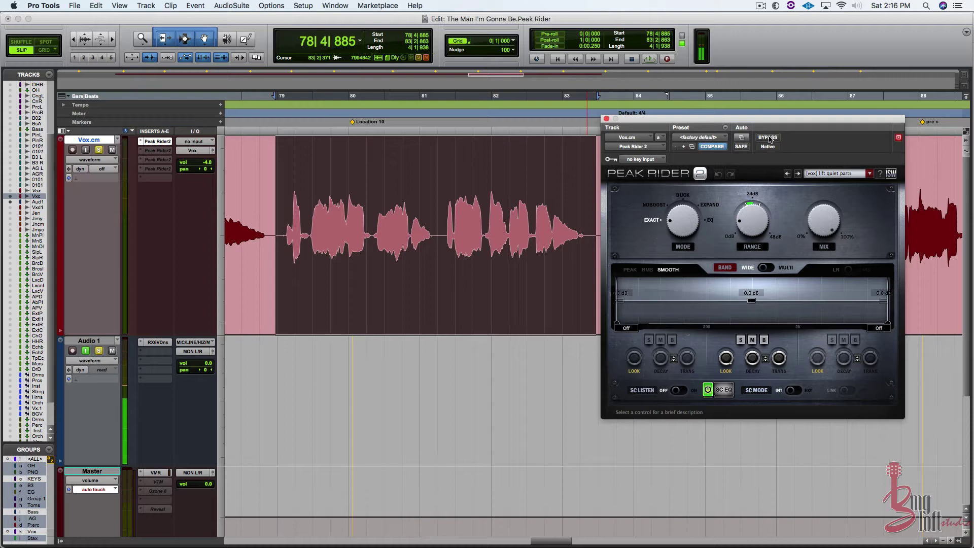
click(768, 137)
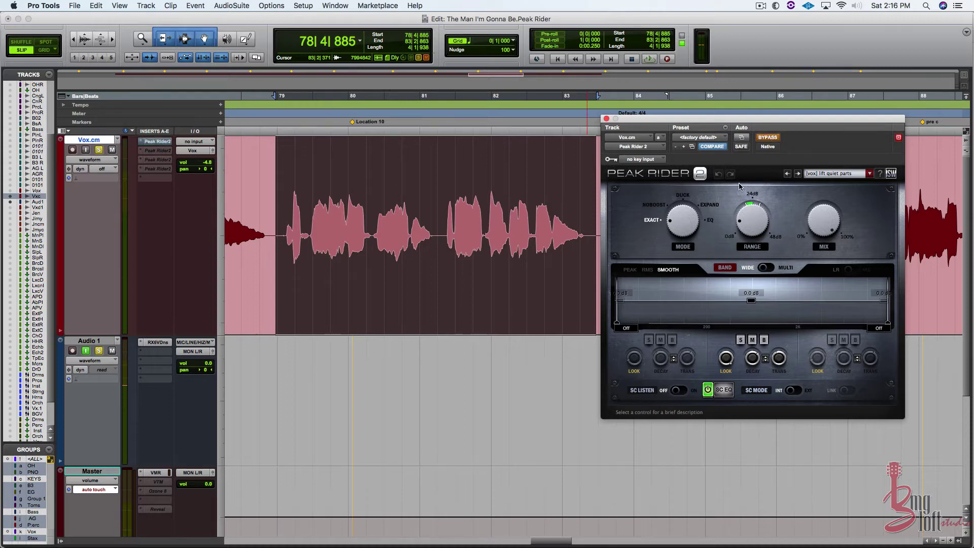
key(space)
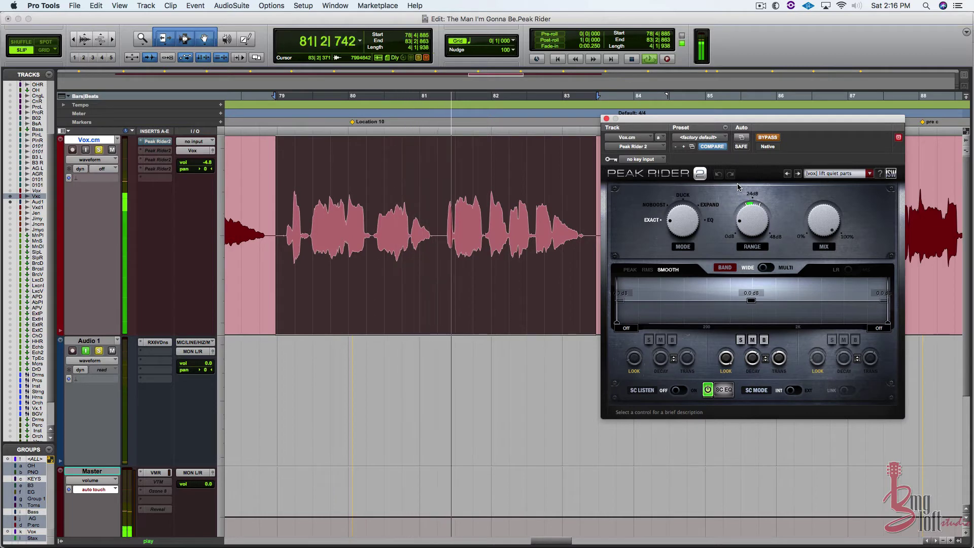
click(770, 138)
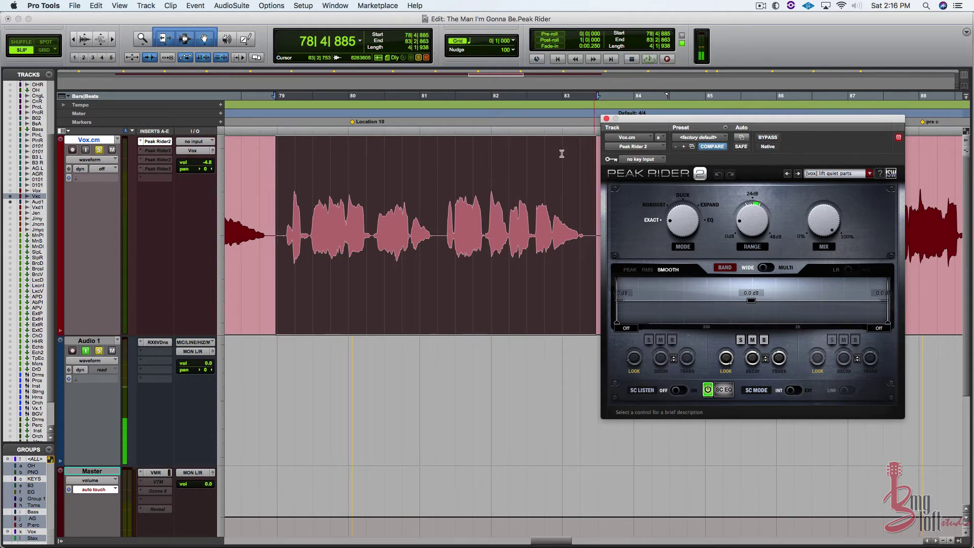
Select the Vox.cm passage from about 80|2|422 to 81|4|615 and play it with Peak Rider 2 bypassed, followed by active.
click(391, 223)
drag(374, 225, 484, 236)
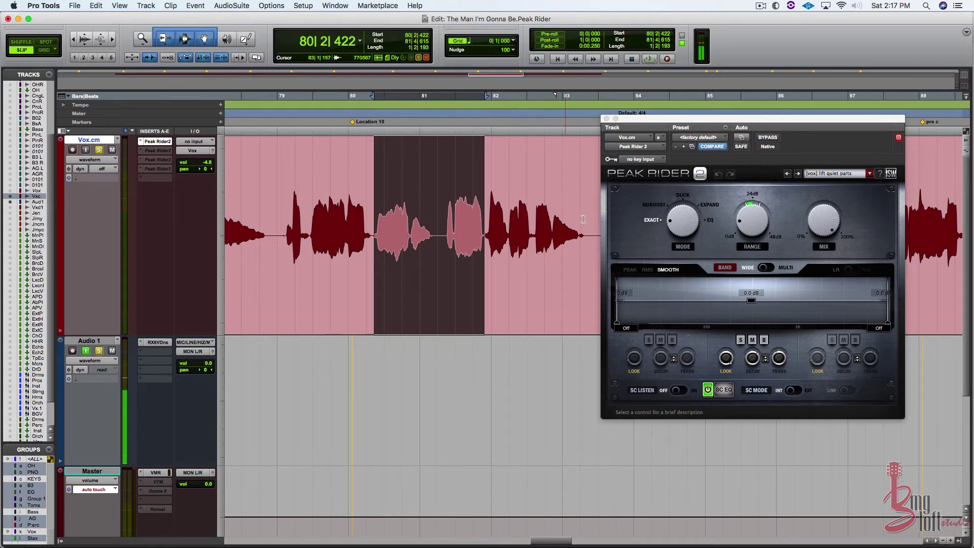
click(774, 137)
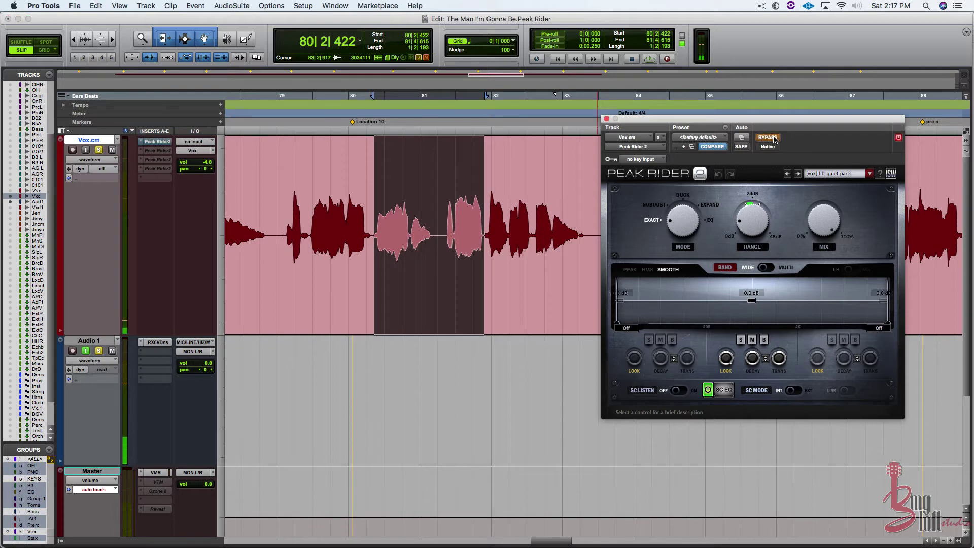
key(space)
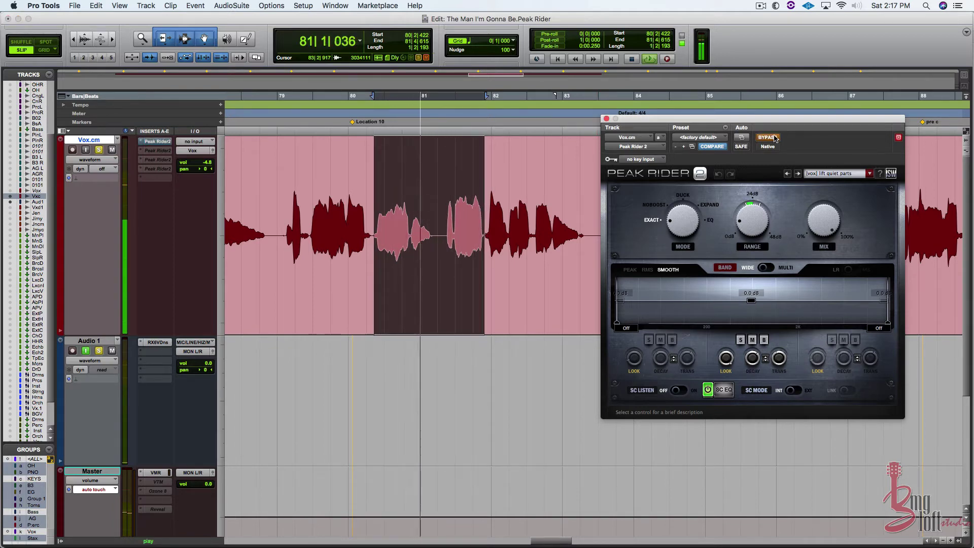
click(774, 137)
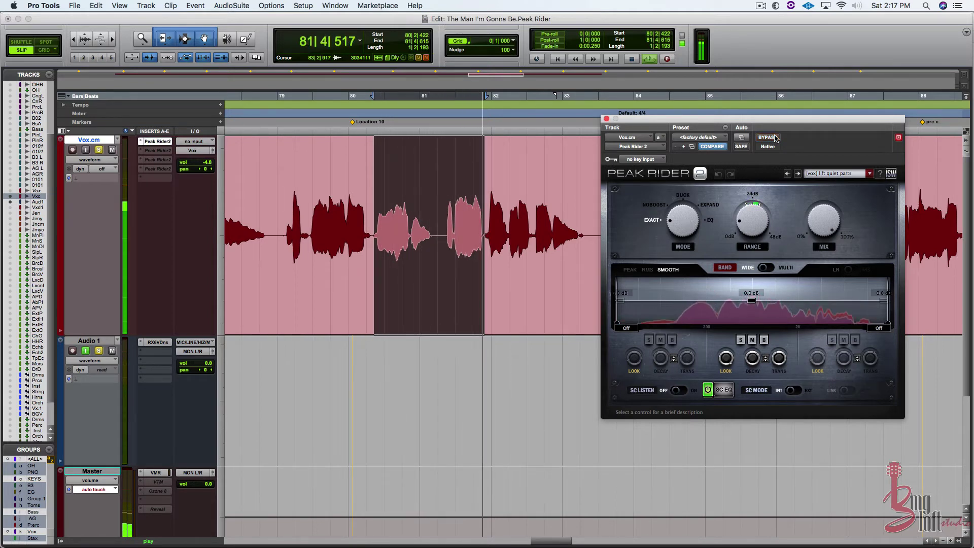
key(space)
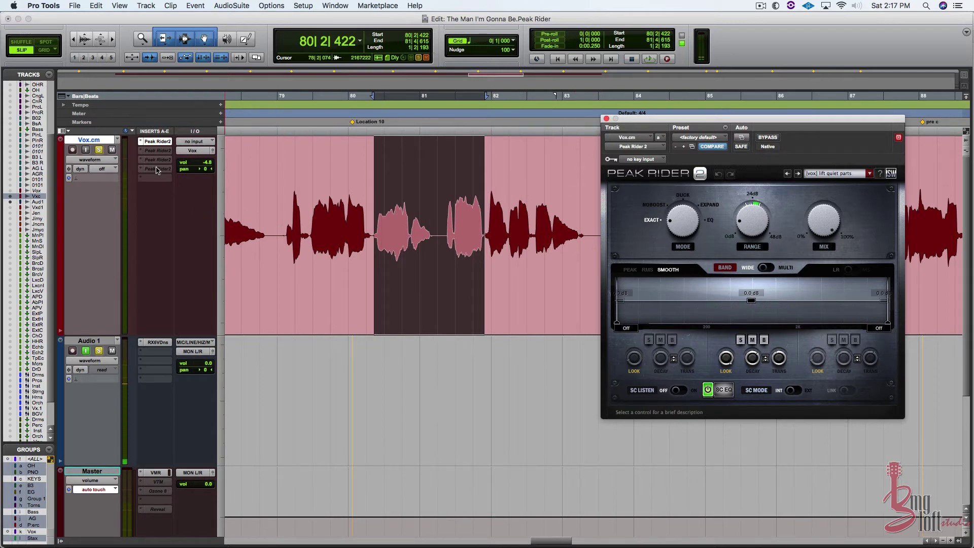
Deactivate the first Peak Rider 2 insert on Vox.cm, and activate and open the second one with the pop eq preset.
ctrl+super+click(159, 145)
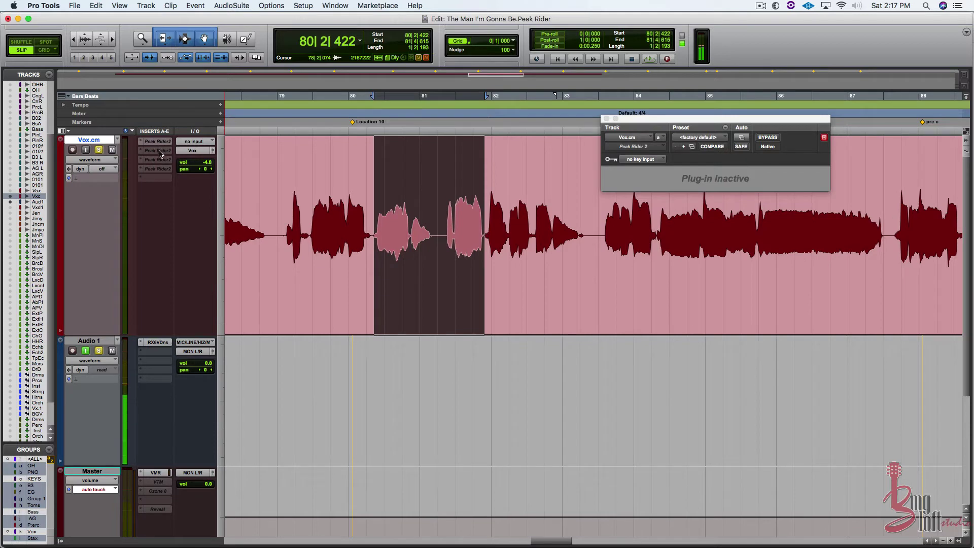
ctrl+super+click(159, 151)
click(161, 151)
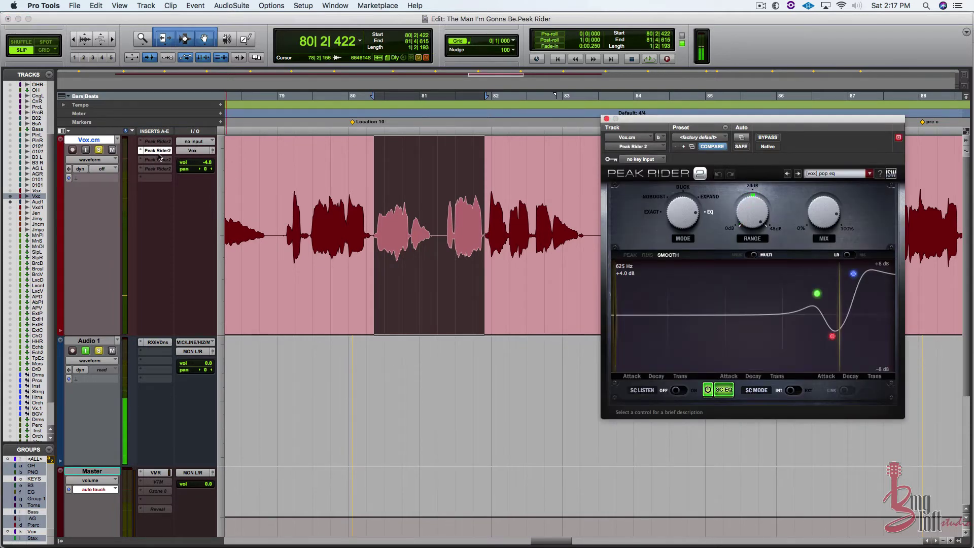
drag(647, 120, 380, 145)
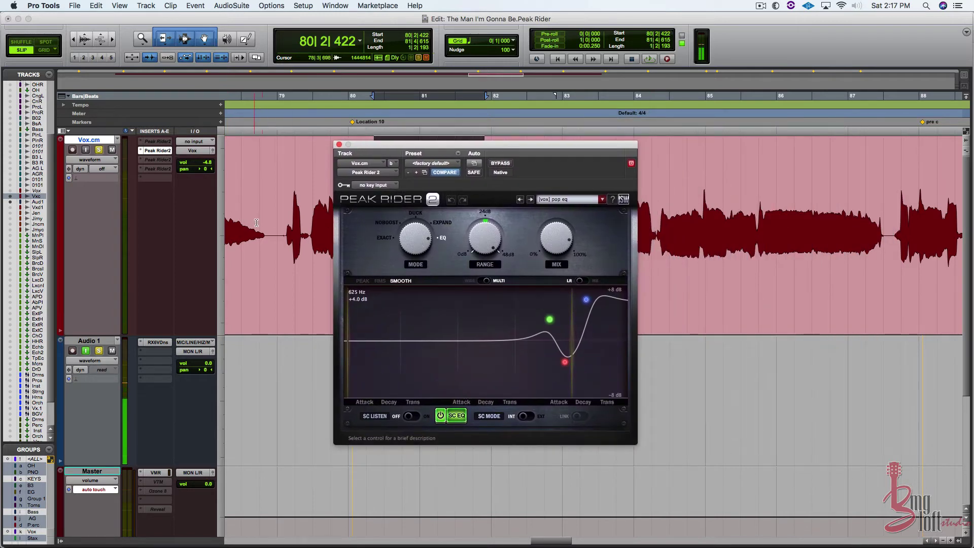
Play the soloed vocal from about 79|1|116, comparing the pop eq preset active and bypassed, and stop playback.
click(280, 224)
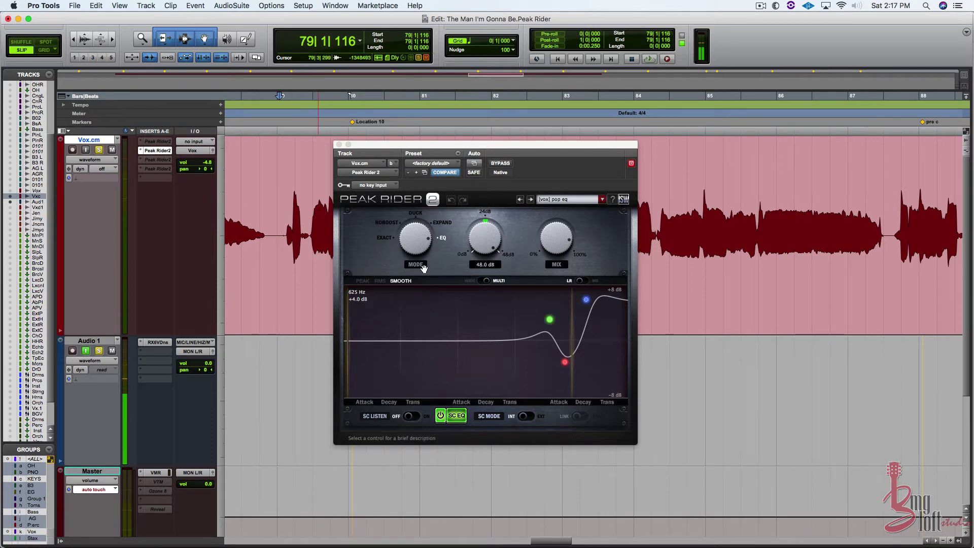
mouse_move(500, 243)
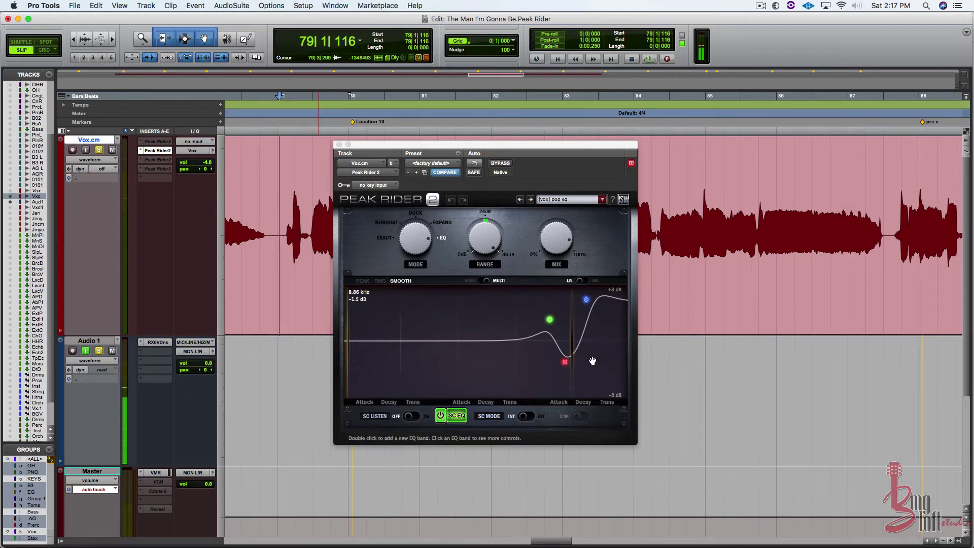
key(space)
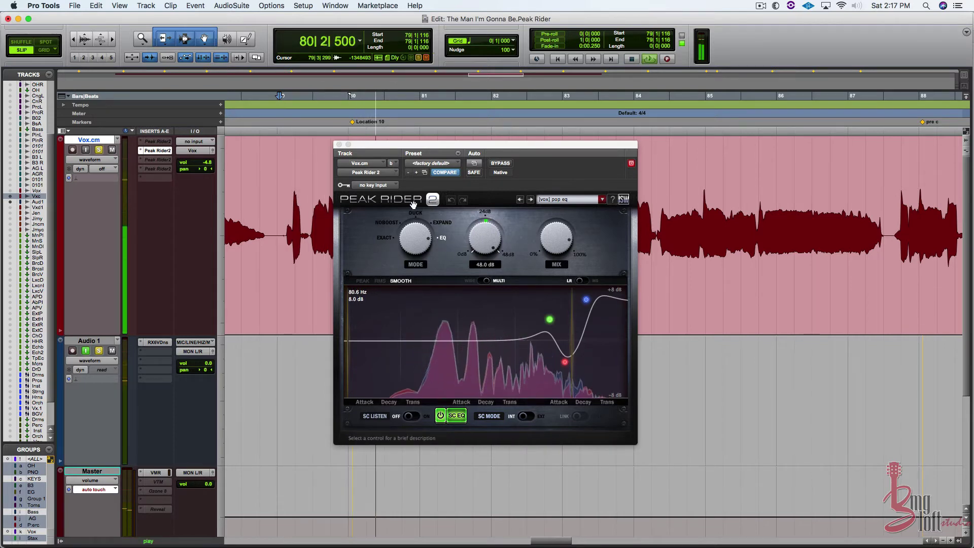
click(500, 164)
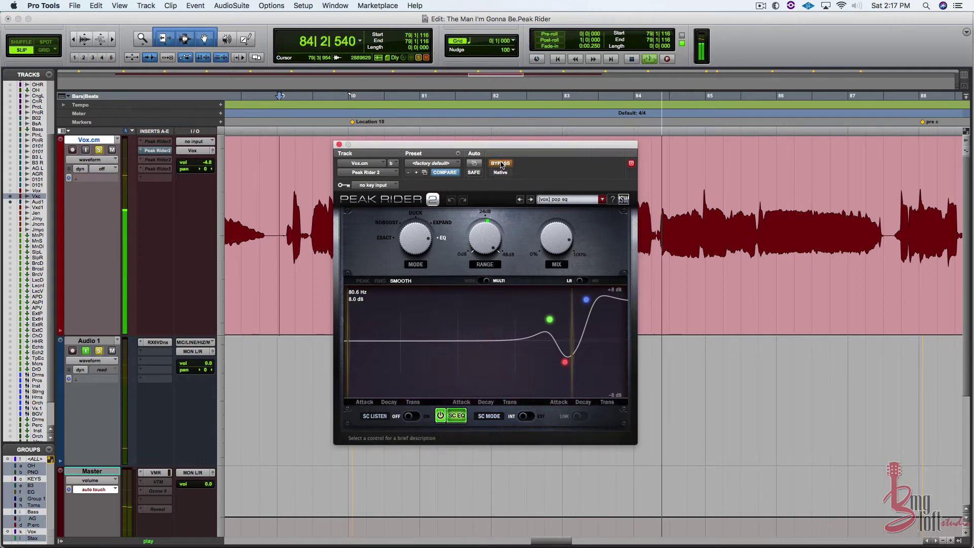
click(501, 163)
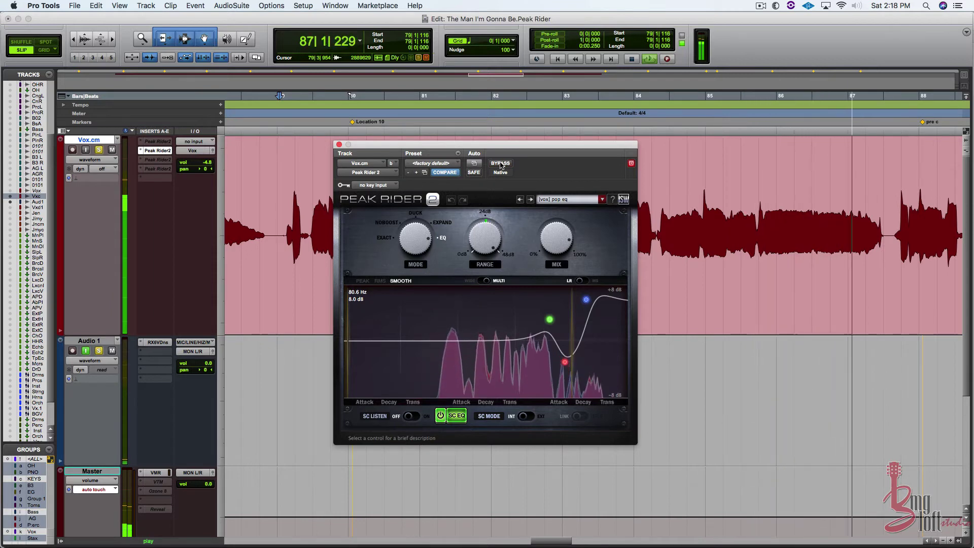
key(space)
mouse_move(504, 222)
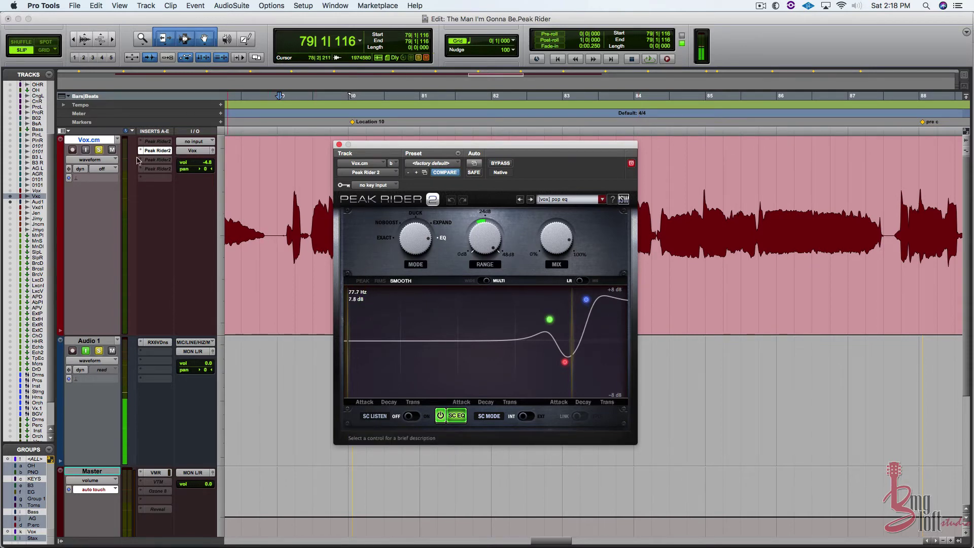
Unsolo Vox.cm and play the full mix, comparing the pop eq preset active and bypassed.
click(99, 150)
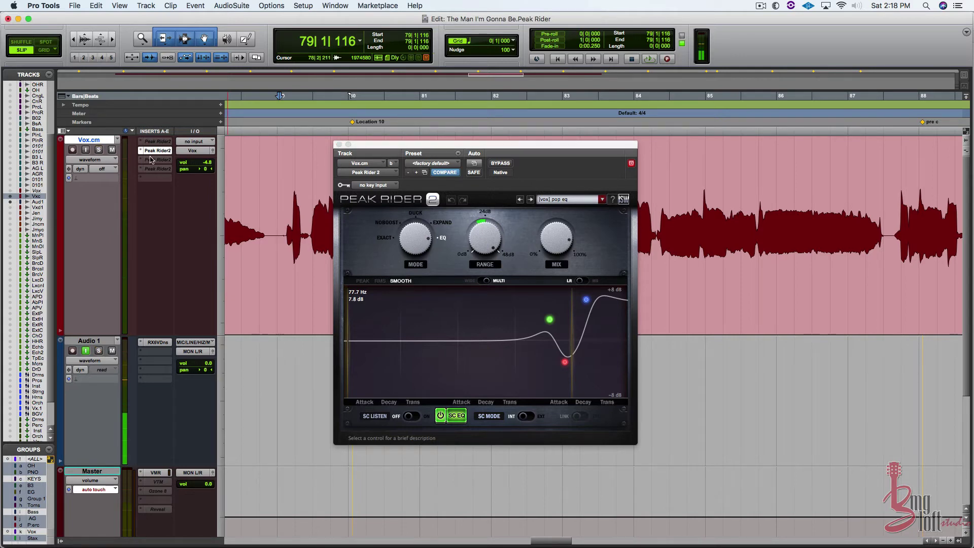
key(space)
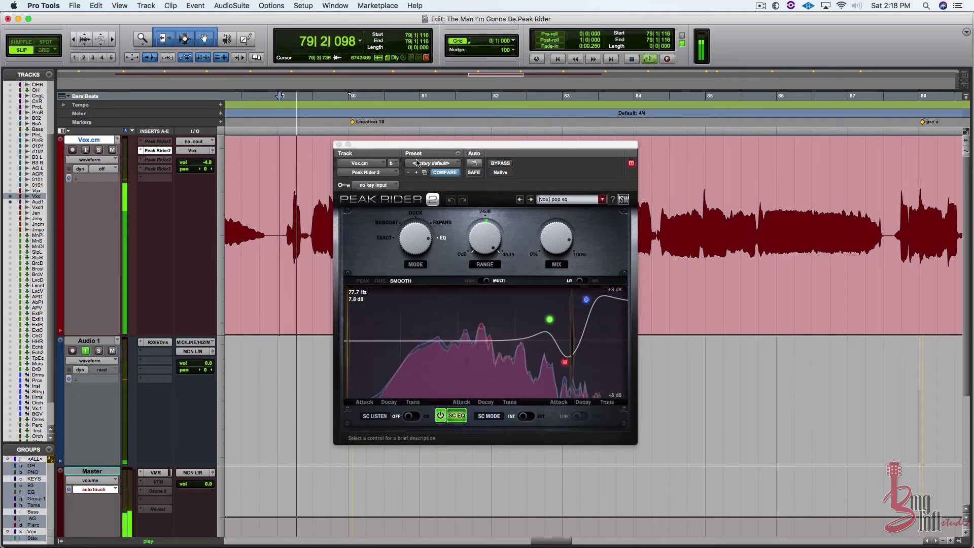
click(500, 163)
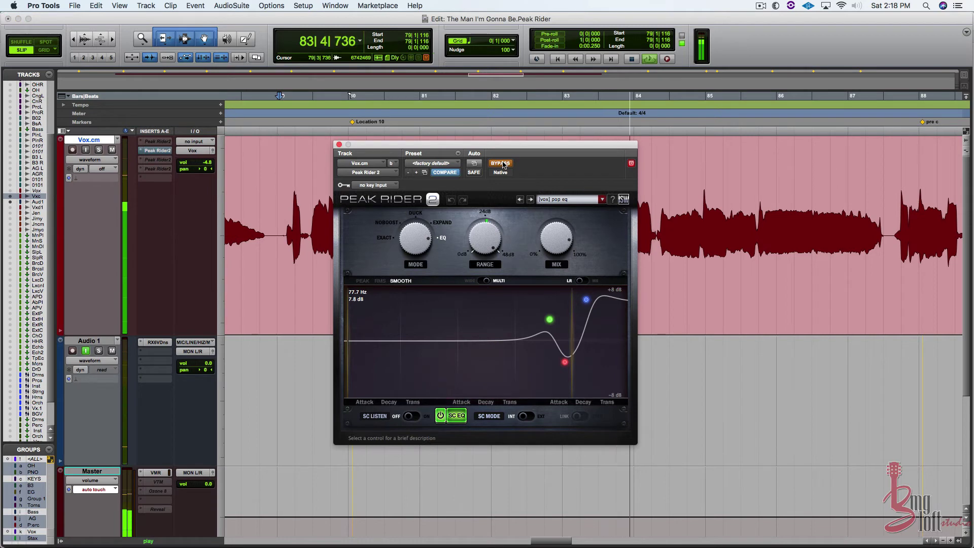
click(500, 164)
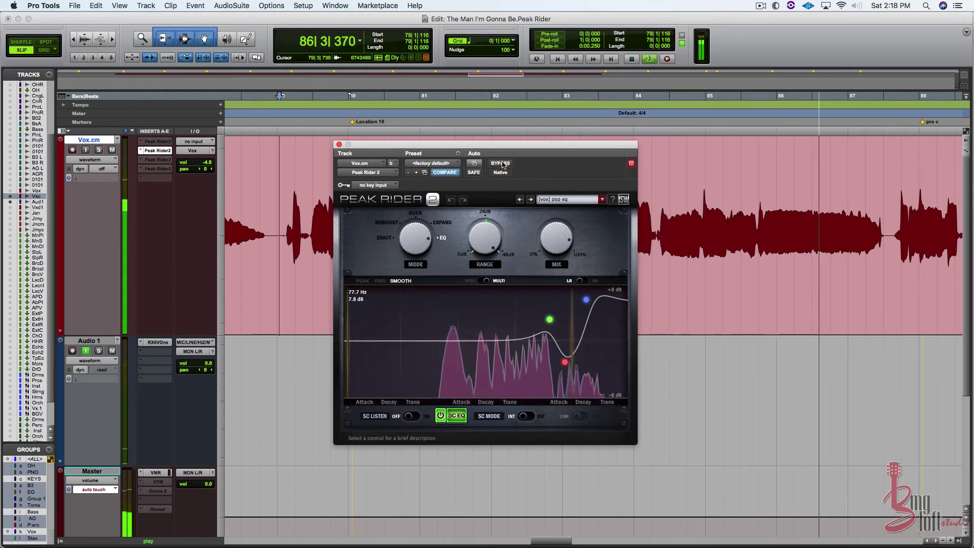
key(space)
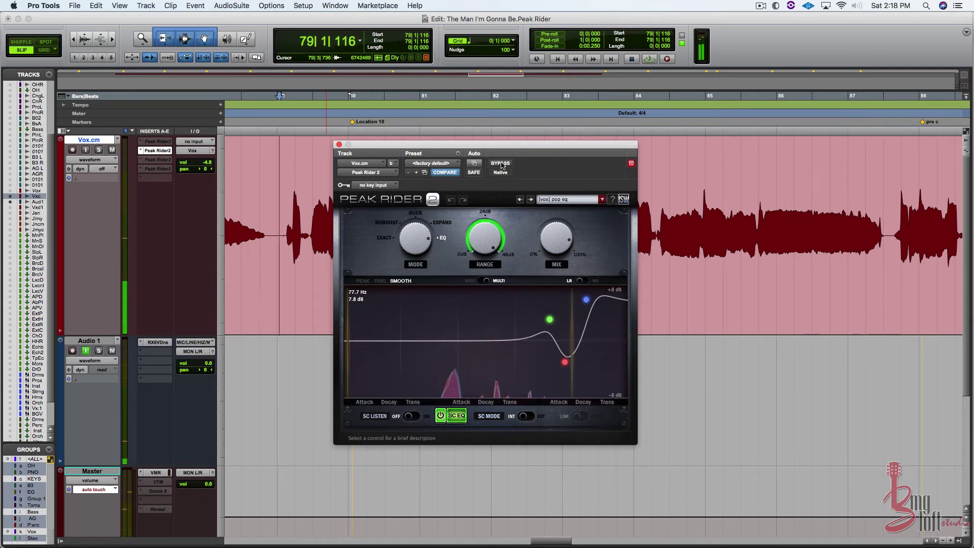
Swap the second Peak Rider 2 insert on Vox.cm for the third, the telephone preset, and solo the track.
ctrl+super+click(162, 151)
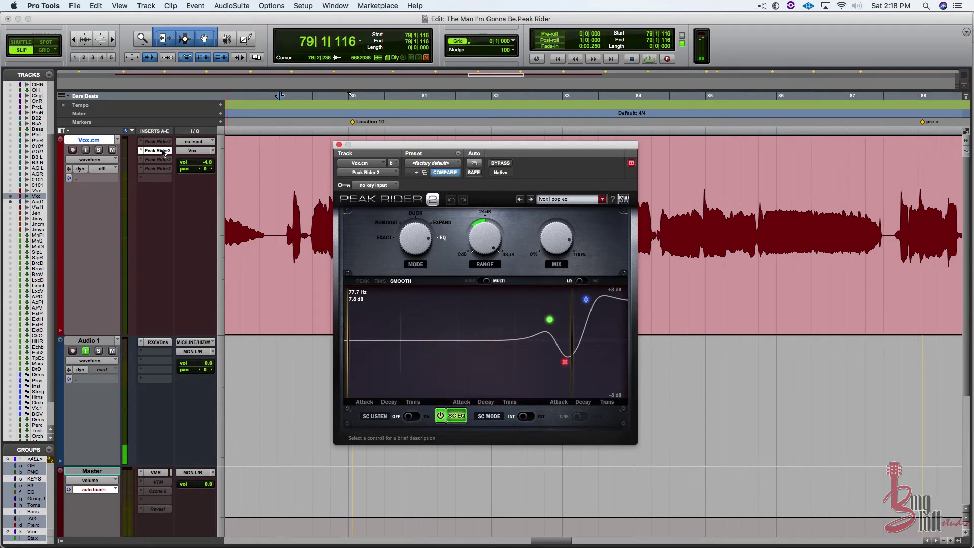
ctrl+super+click(158, 160)
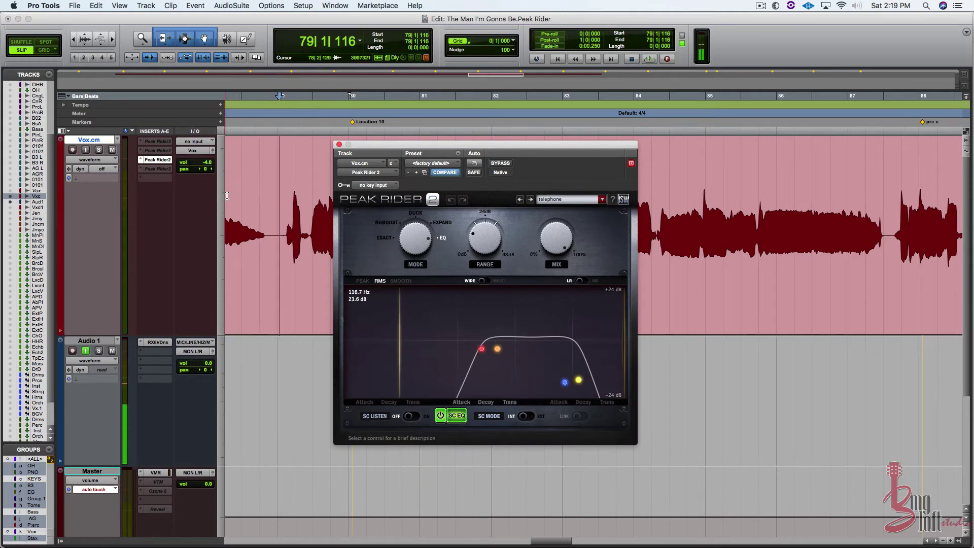
click(98, 151)
Play the soloed vocal to compare the telephone preset active and bypassed, and return Vox.cm to unsoloed with playback stopped.
key(space)
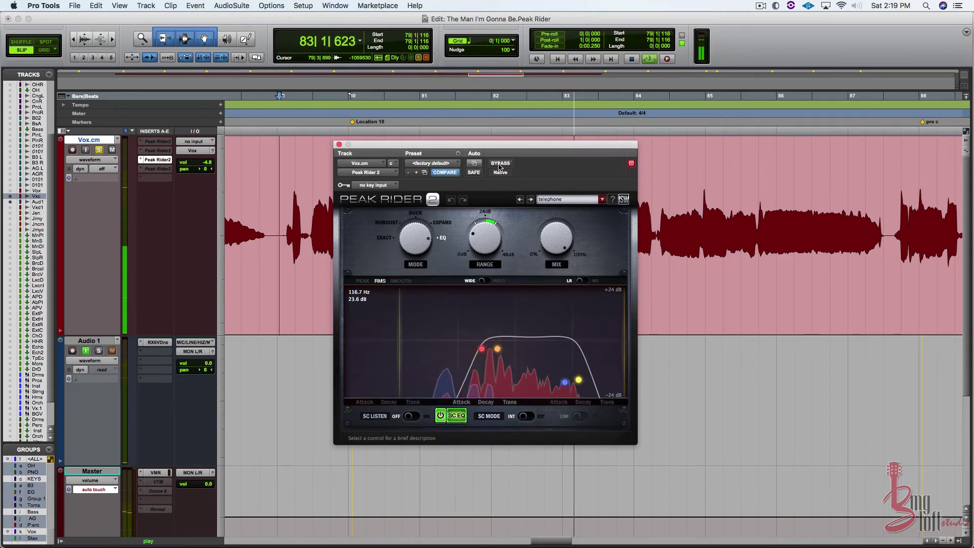
click(500, 164)
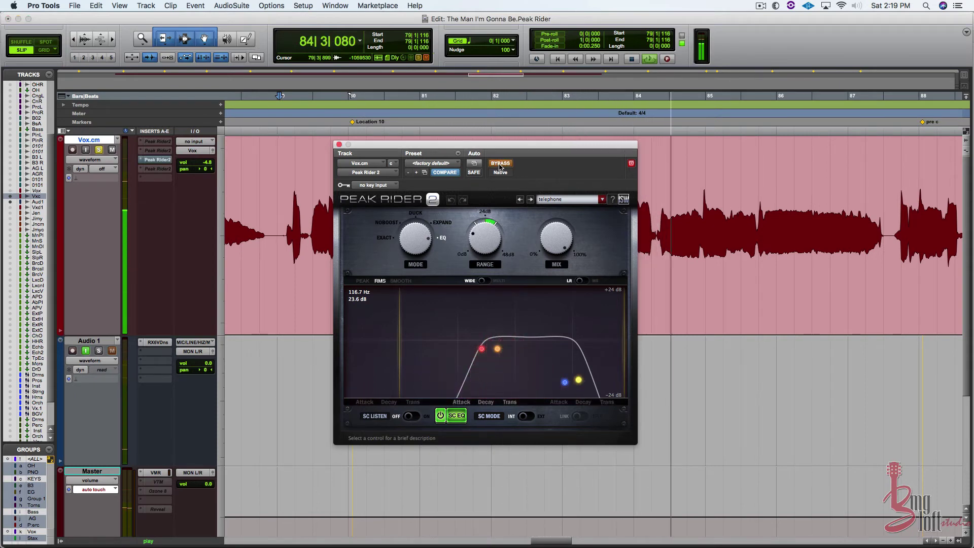
click(499, 165)
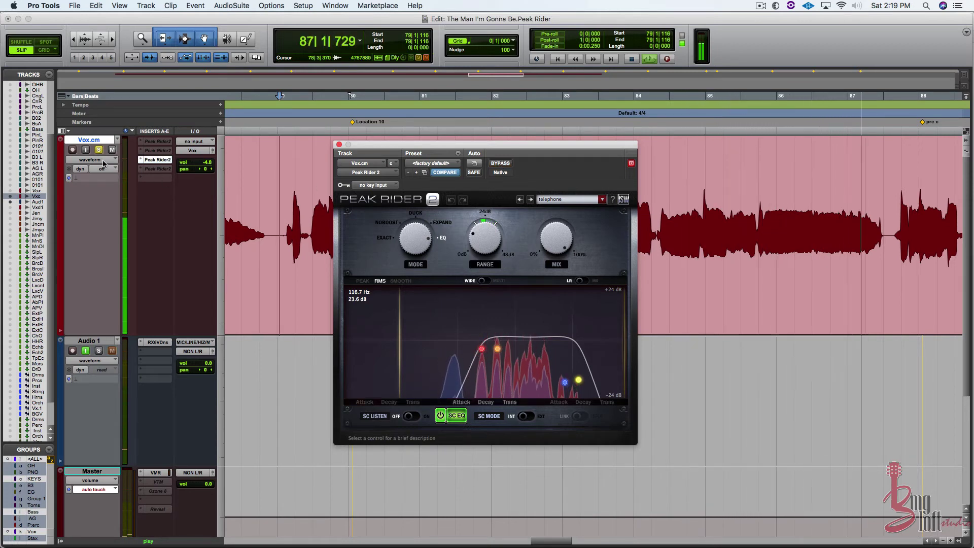
click(185, 203)
key(space)
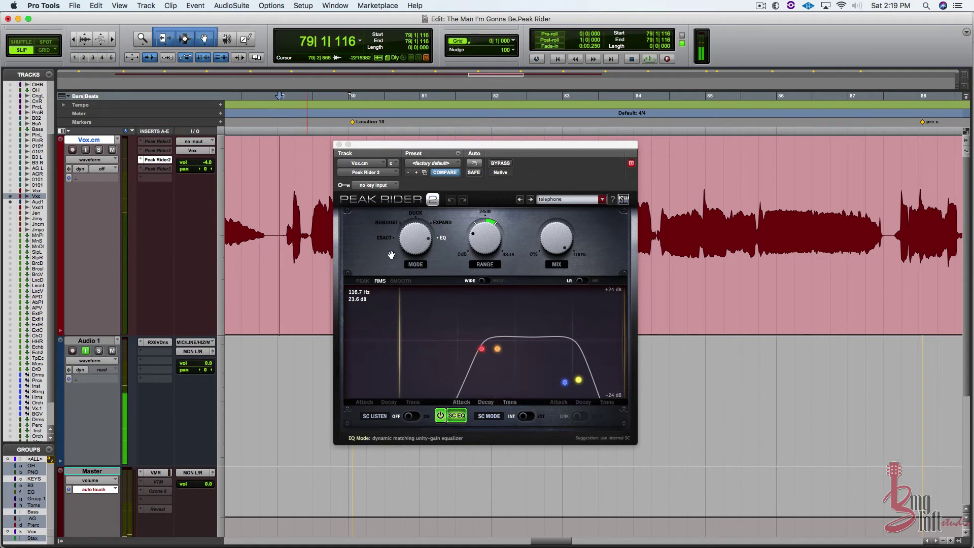
Deactivate the third Peak Rider 2 insert on Vox.cm, and open the fourth with the off mic preset to examine its range control.
click(338, 144)
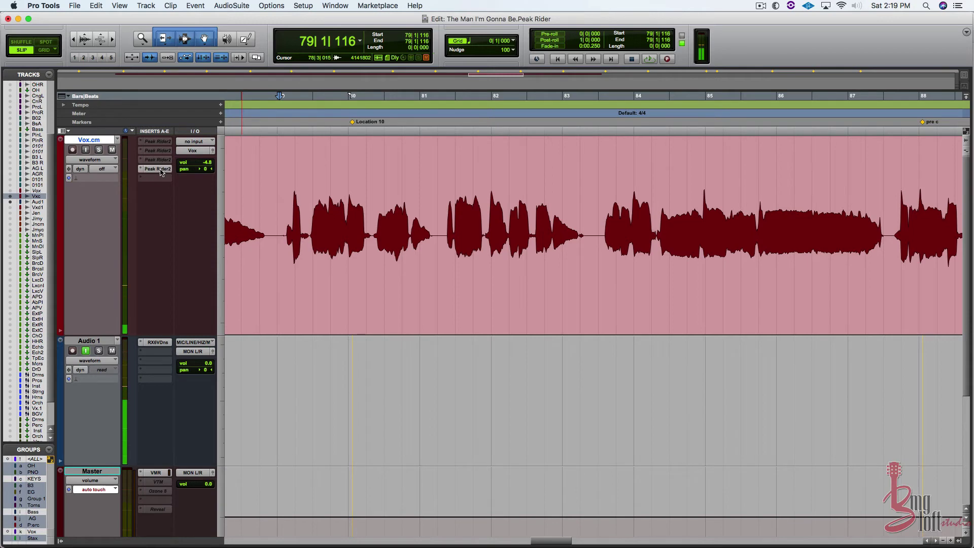
click(158, 169)
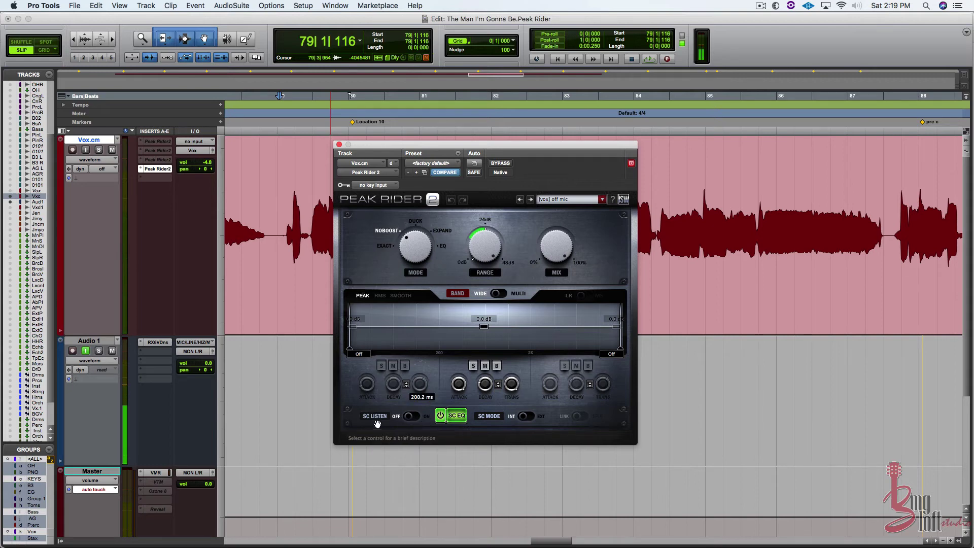
mouse_move(495, 402)
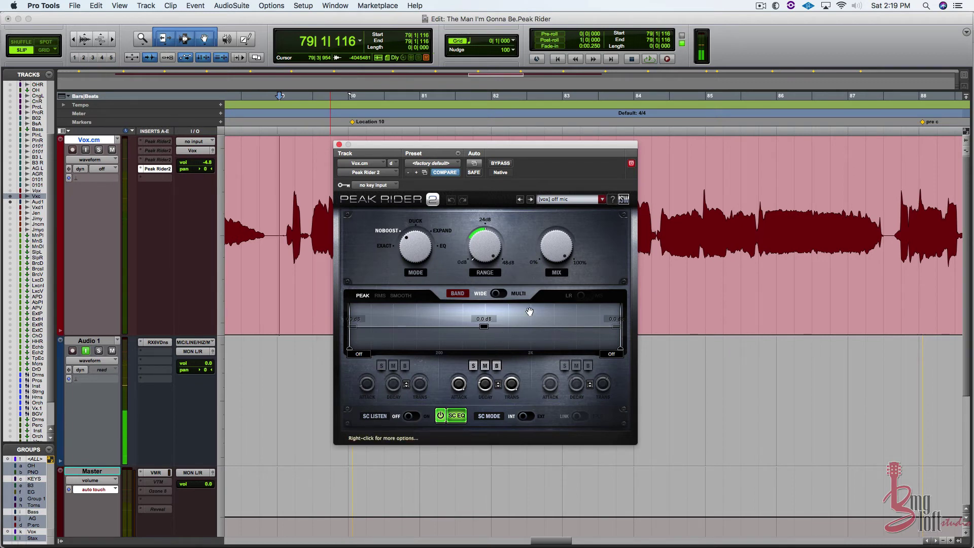
mouse_move(566, 226)
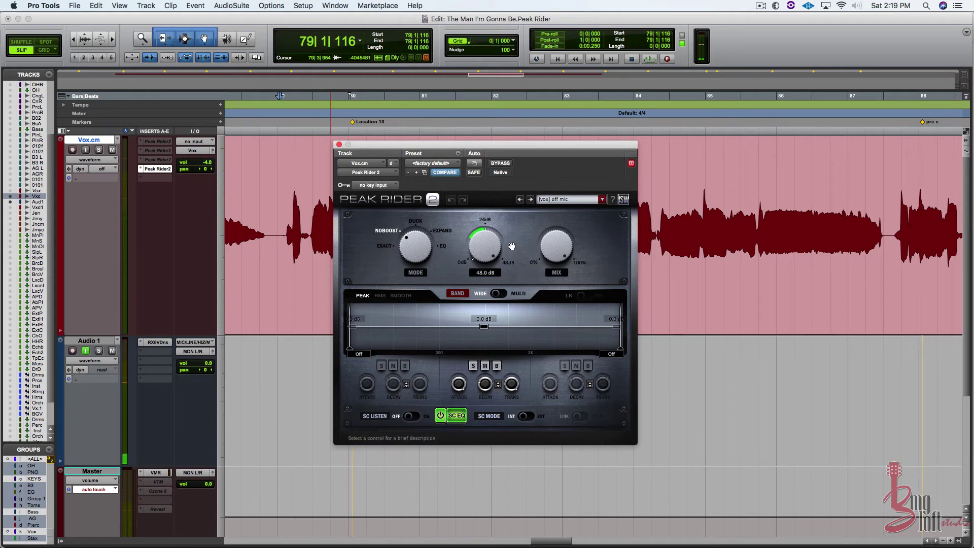
mouse_move(485, 252)
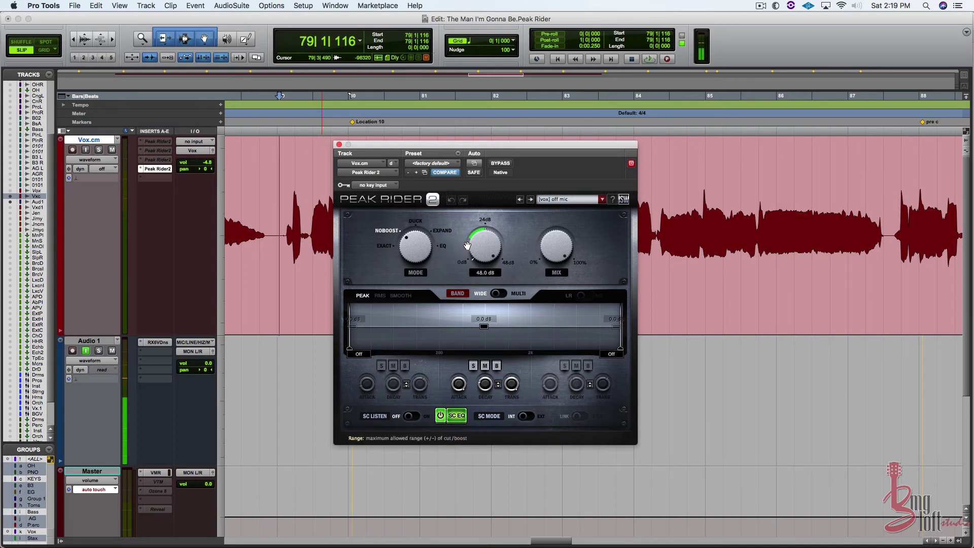
Play the off mic preset on Vox.cm in the mix and soloed, and return the track to unsoloed with playback stopped.
mouse_move(598, 151)
mouse_down()
mouse_move(650, 175)
mouse_move(611, 164)
mouse_up()
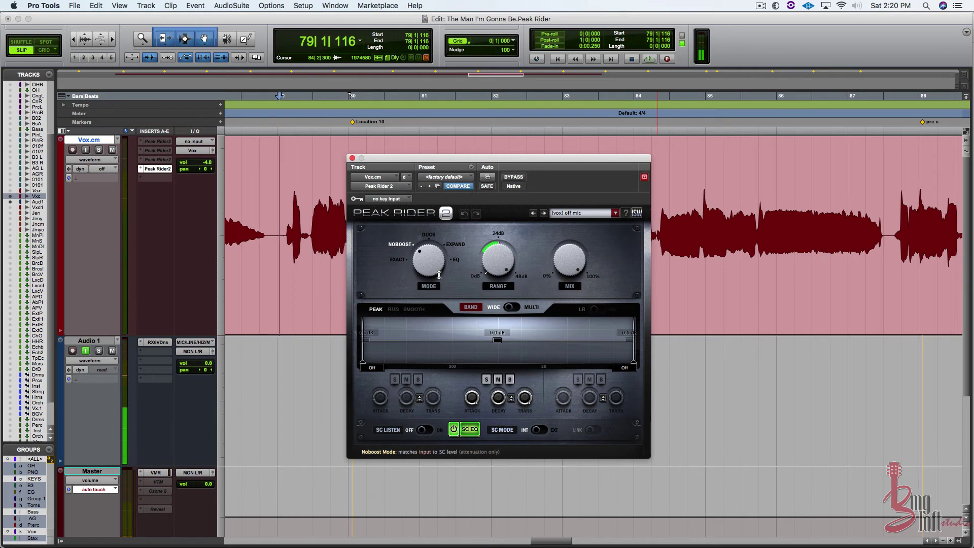
mouse_move(511, 264)
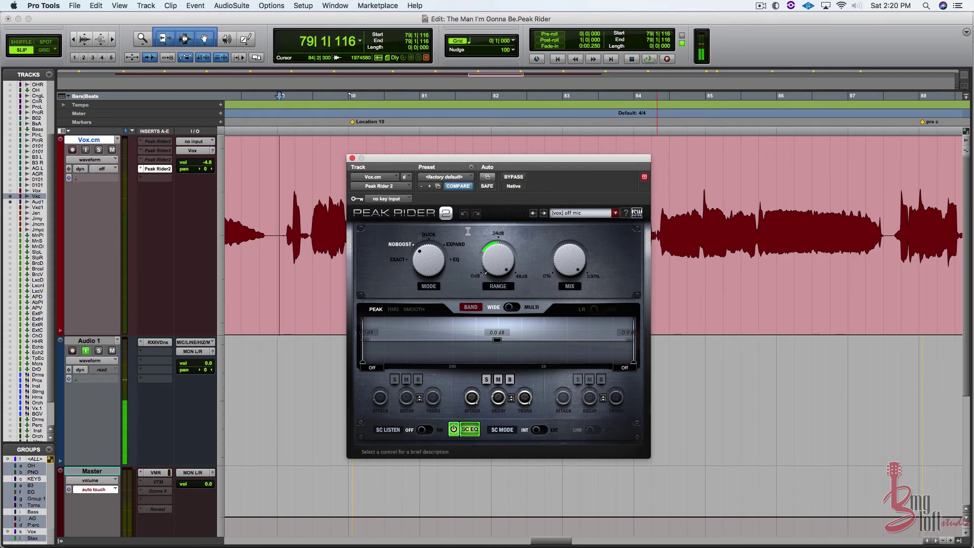
key(space)
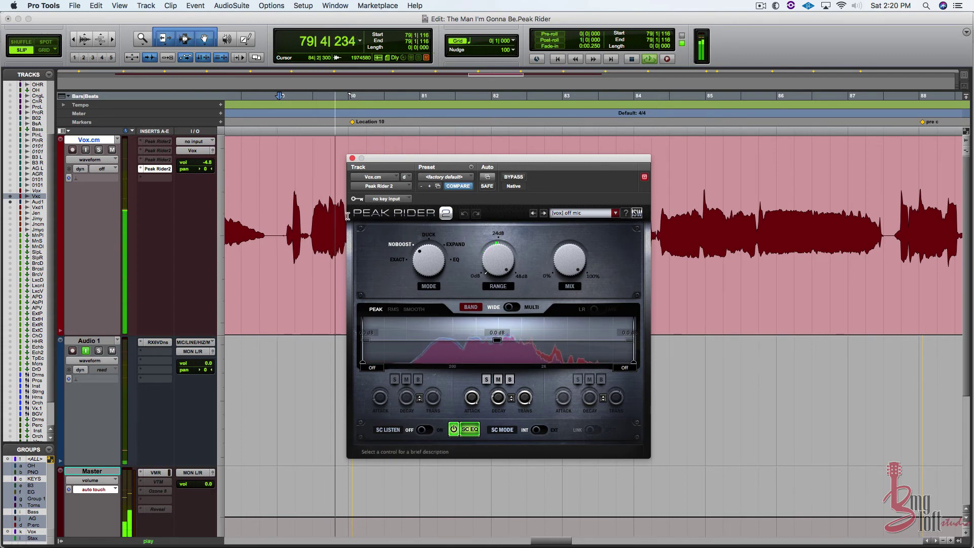
click(98, 150)
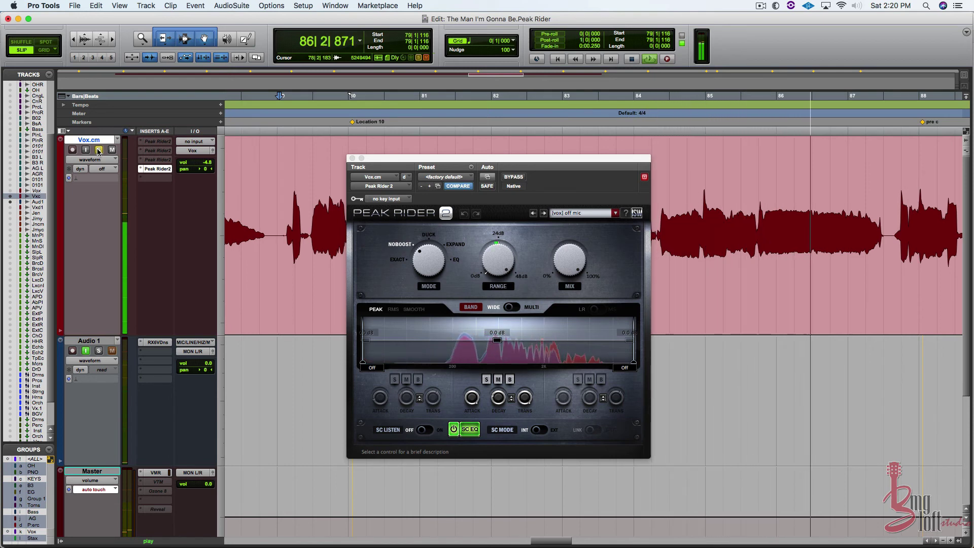
click(99, 150)
key(space)
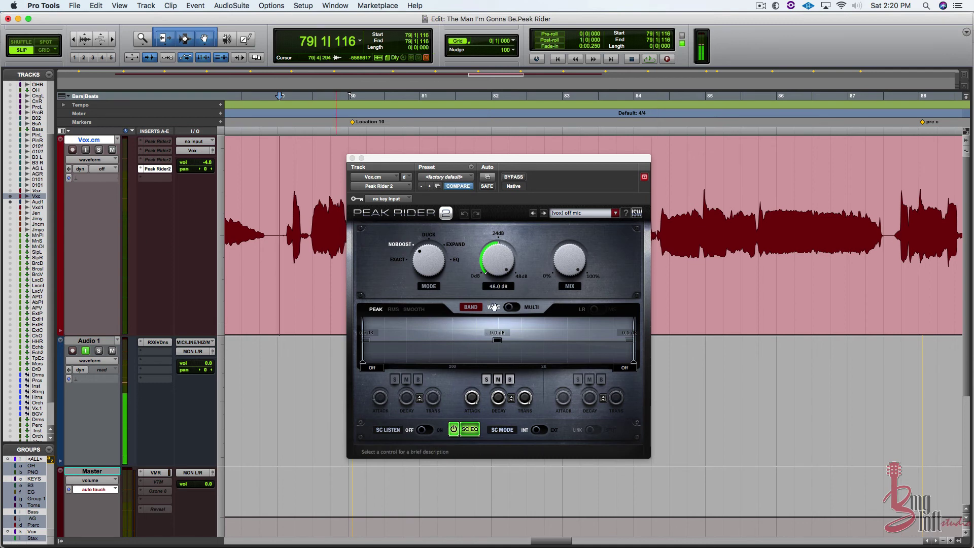
Examine the off mic preset's attack, decay and trans controls for the active band, and its mix control.
click(473, 403)
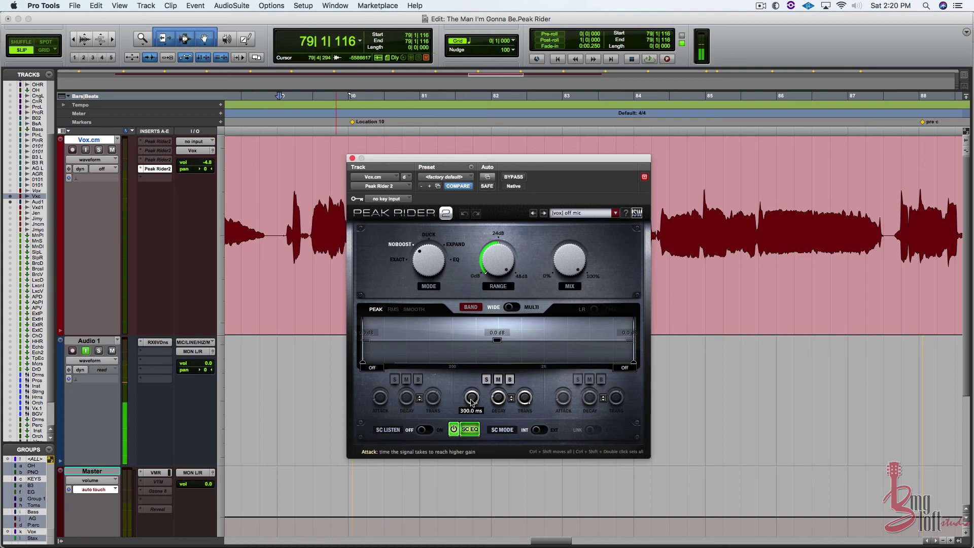
click(491, 400)
mouse_move(528, 403)
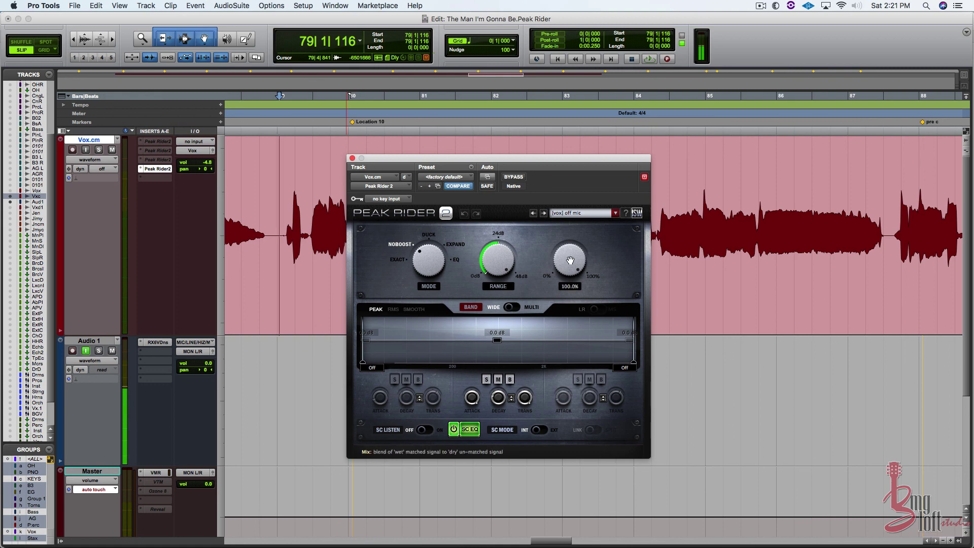
mouse_move(566, 289)
drag(566, 290, 568, 270)
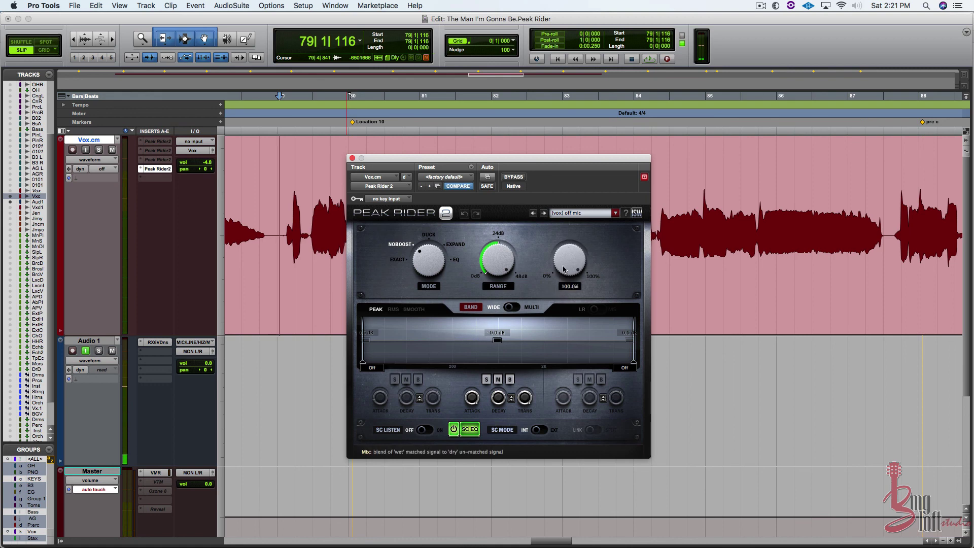